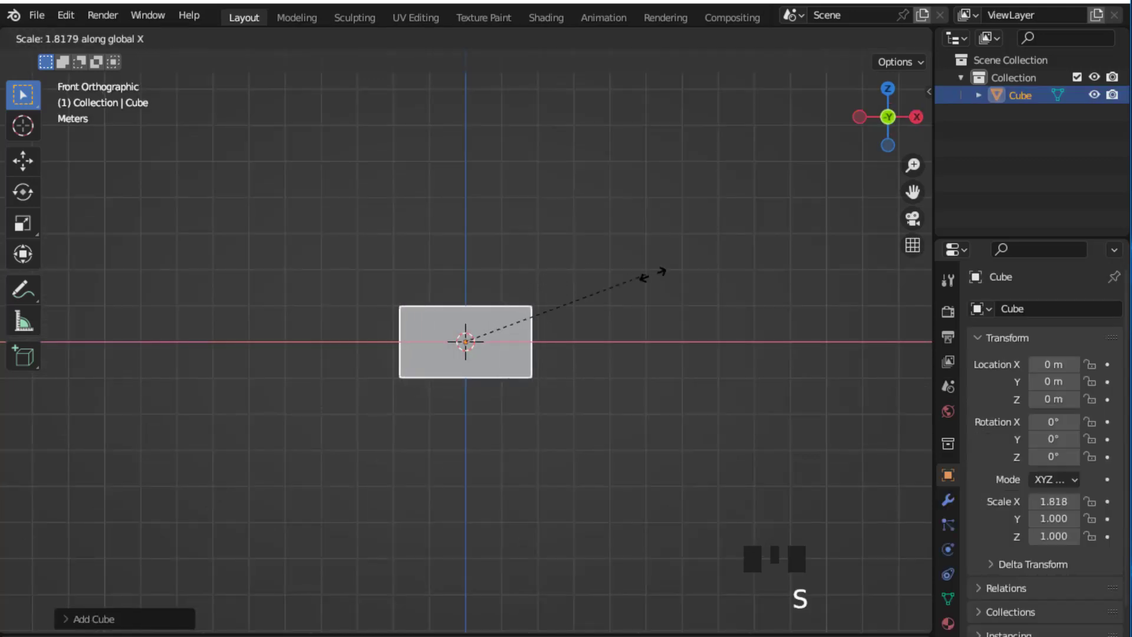
Step: Stretch the cube 5× along X and slice it with evenly spaced loop cuts
{"action": "key", "text": "5"}
{"action": "left_click", "coordinate": [45, 277]}
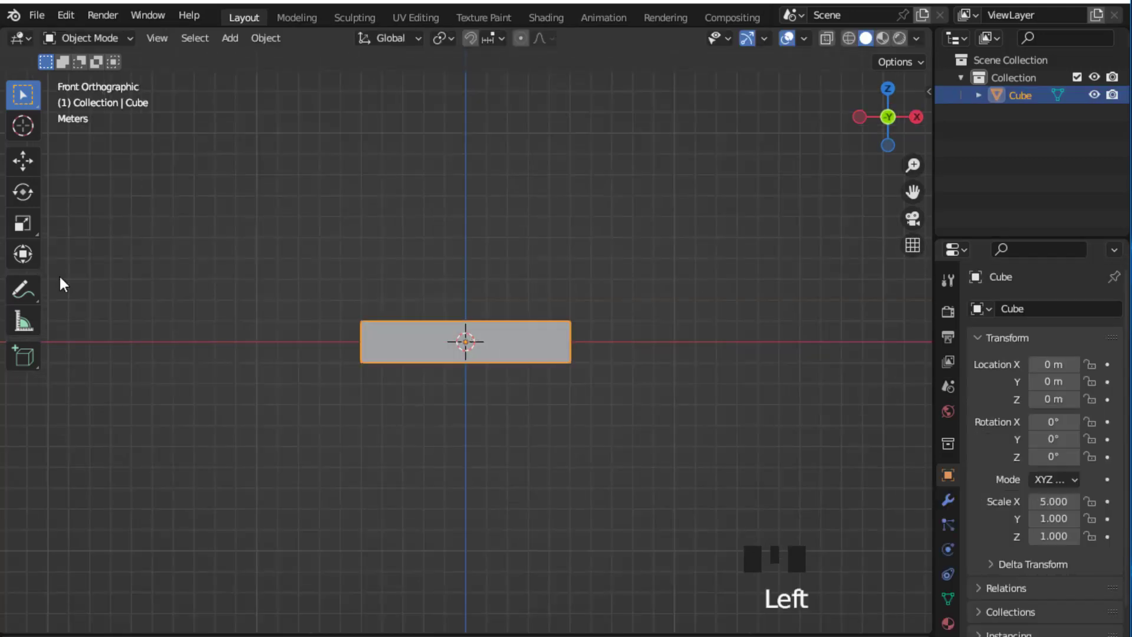
{"action": "key", "text": "Tab"}
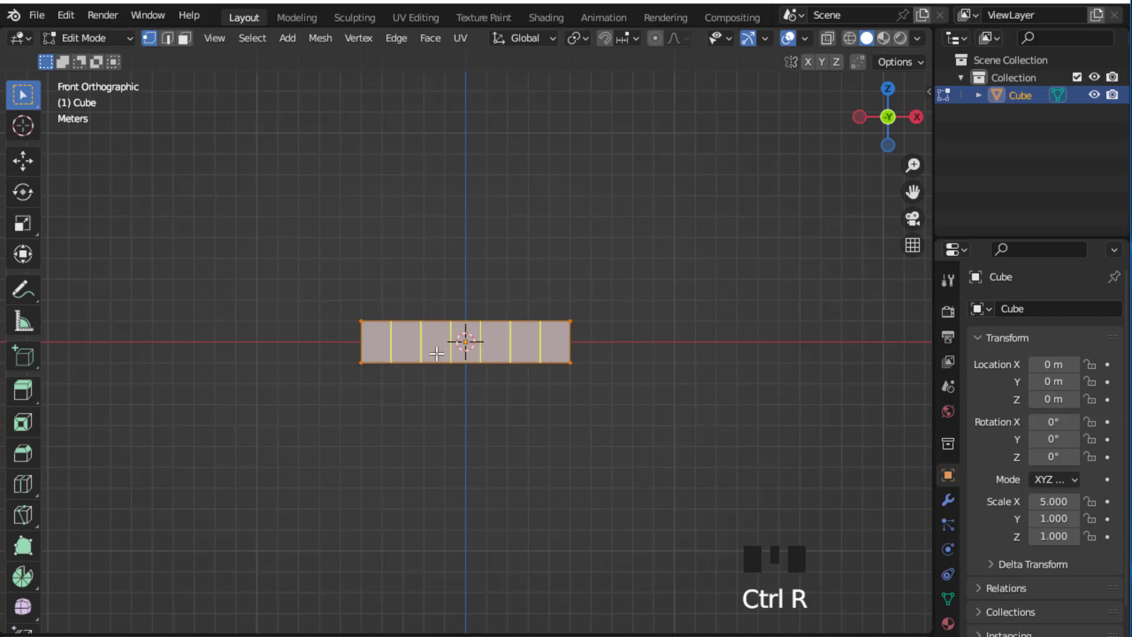
{"action": "left_click", "coordinate": [436, 353]}
Step: Select all vertices and move the bar up along Z above the origin
{"action": "key", "text": "a"}
{"action": "key", "text": "g"}
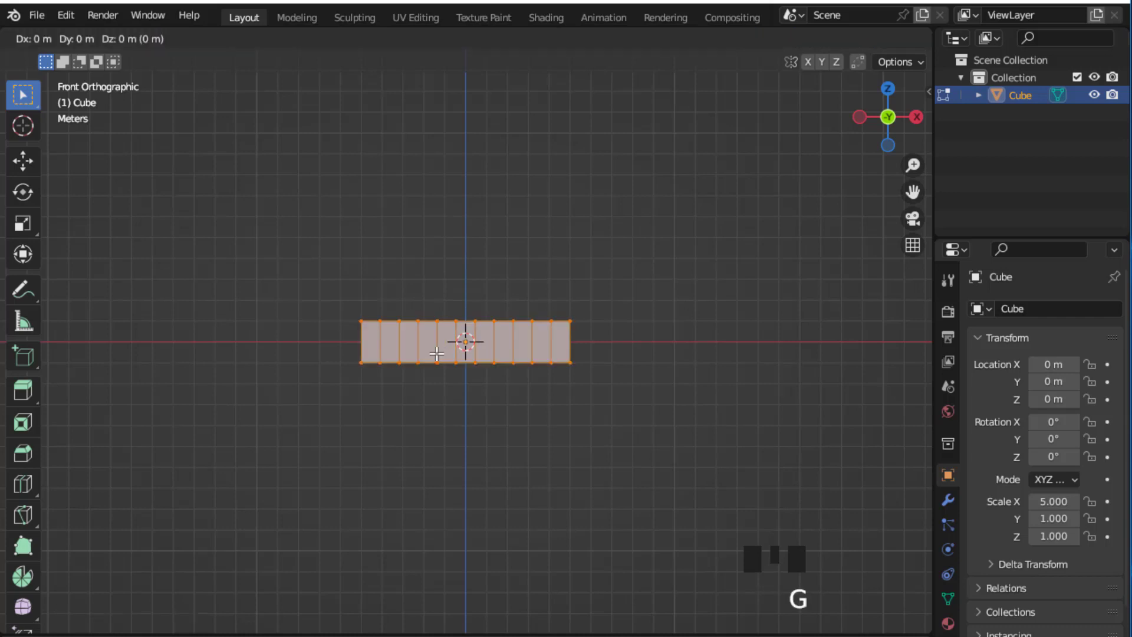
{"action": "key", "text": "z"}
{"action": "left_click", "coordinate": [363, 255]}
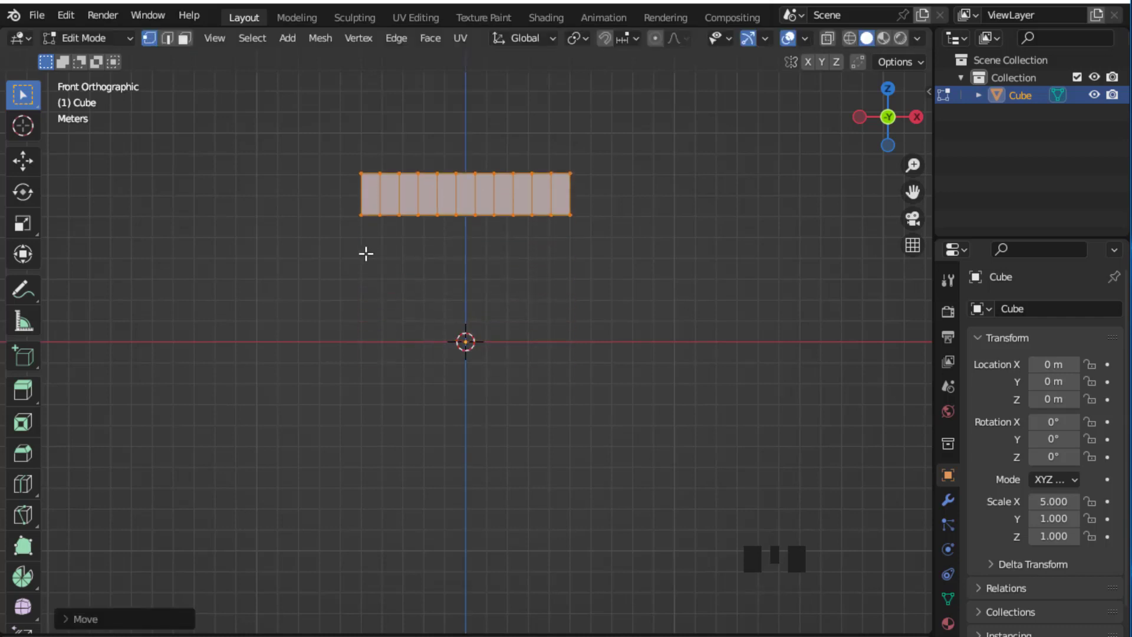
Step: Warp the sliced bar into a half-circle arch with a 180° Warp angle
{"action": "key", "text": "F3"}
{"action": "type", "text": "warp"}
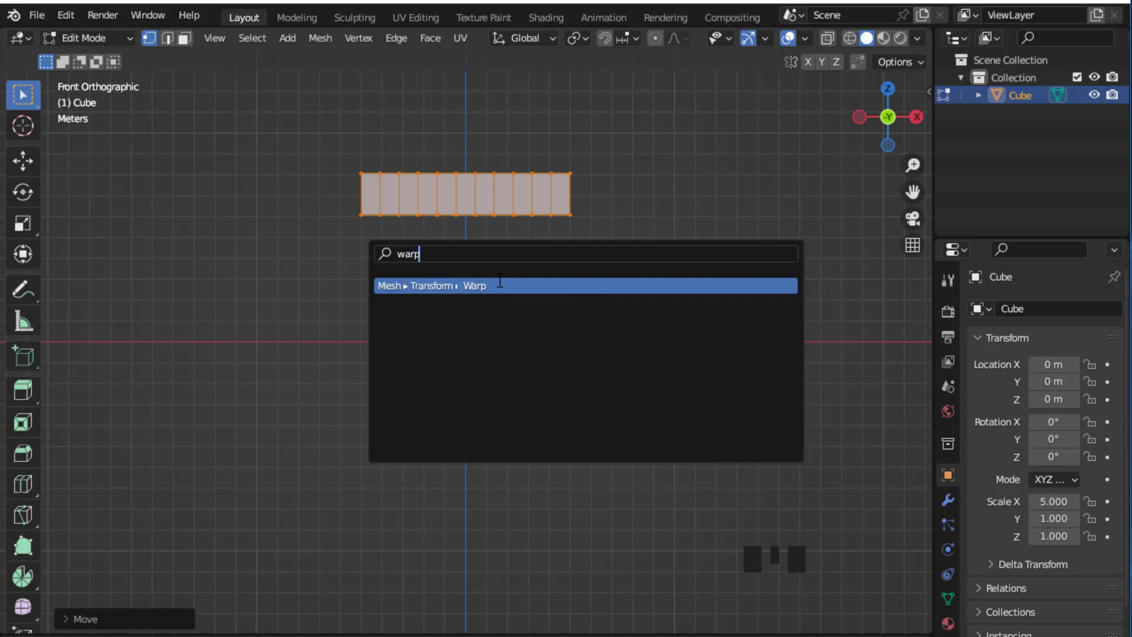
{"action": "key", "text": "Return"}
{"action": "left_click", "coordinate": [85, 618]}
{"action": "left_click", "coordinate": [226, 554]}
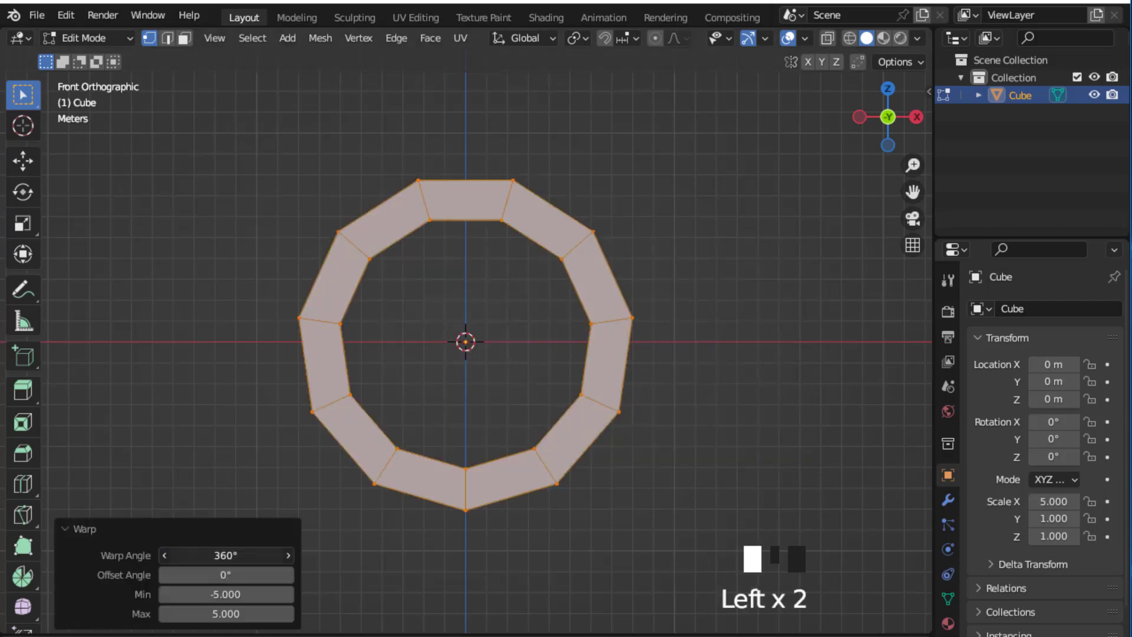
{"action": "type", "text": "0"}
{"action": "key", "text": "Return"}
{"action": "mouse_move", "coordinate": [319, 443]}
{"action": "middle_mouse_down"}
{"action": "mouse_move", "coordinate": [469, 390]}
{"action": "mouse_move", "coordinate": [219, 341]}
{"action": "middle_mouse_up"}
{"action": "scroll", "coordinate": [465, 403], "scroll_direction": "up", "scroll_amount": 1}
Step: Select both end faces of the arch and extrude them downward along Z into legs
{"action": "left_click", "coordinate": [184, 38]}
{"action": "left_click", "coordinate": [319, 343]}
{"action": "left_click", "coordinate": [615, 350]}
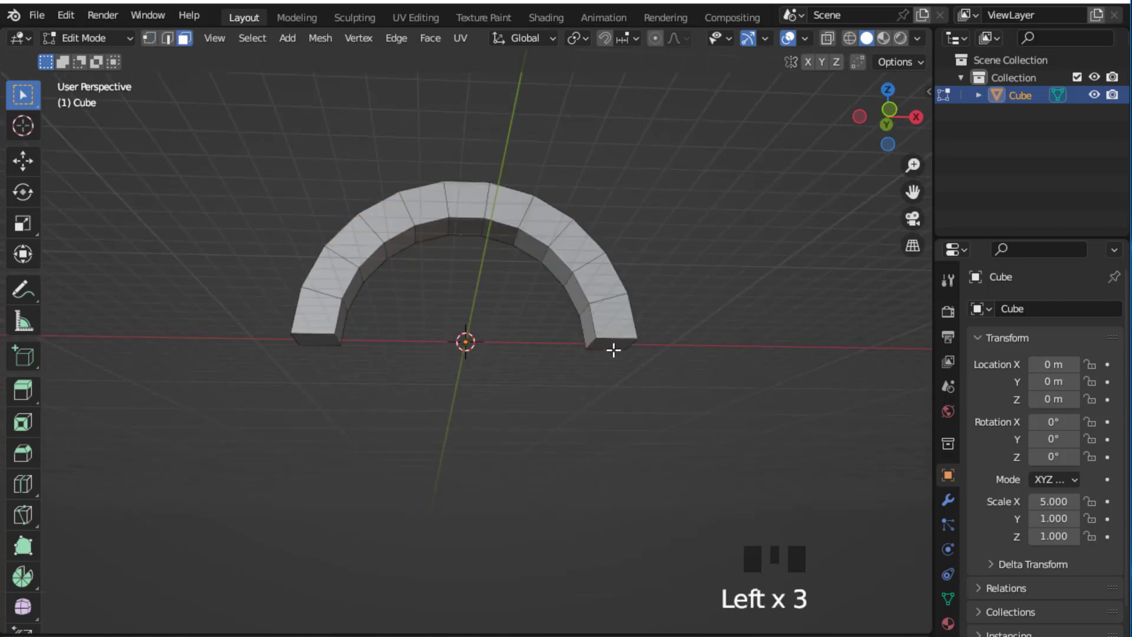
{"action": "left_click", "coordinate": [334, 344], "text": "shift"}
{"action": "key", "text": "e"}
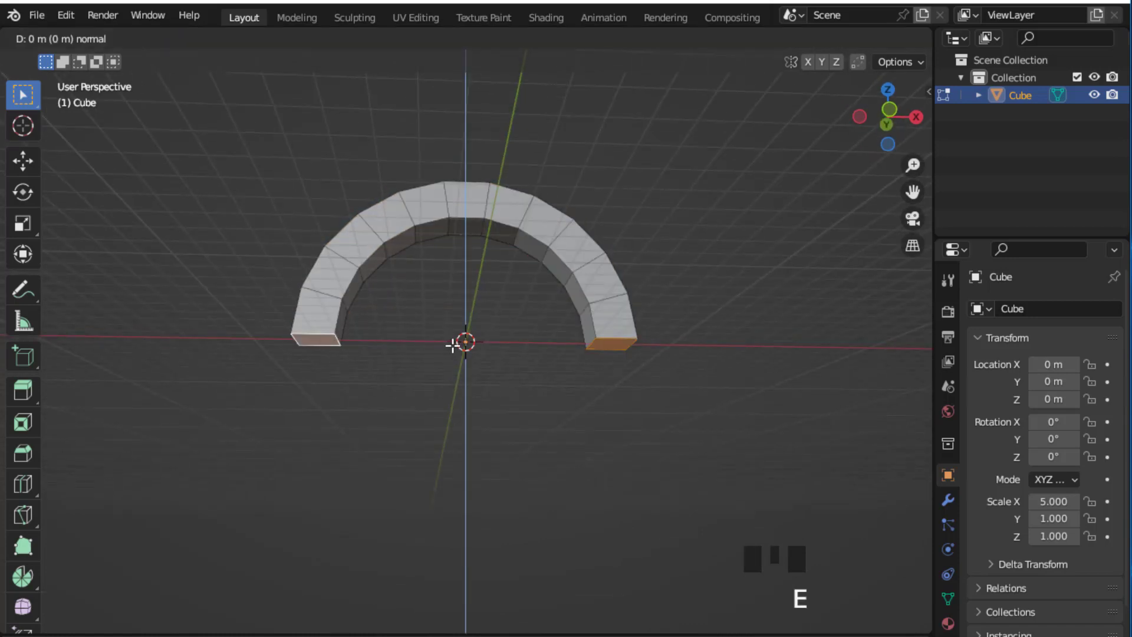
{"action": "key", "text": "z"}
{"action": "left_click", "coordinate": [450, 610]}
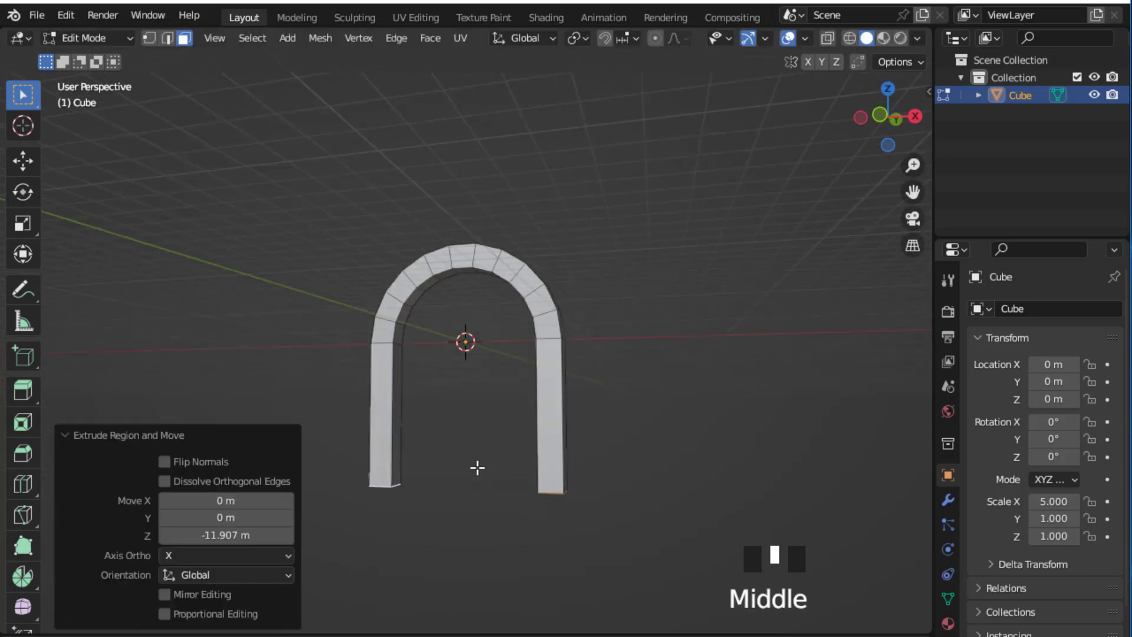
{"action": "scroll", "coordinate": [469, 460], "scroll_direction": "down", "scroll_amount": 5}
Step: Add two Subdivision Surface modifiers to the horseshoe, the first set to Simple
{"action": "key", "text": "Tab"}
{"action": "left_click", "coordinate": [948, 500]}
{"action": "left_click", "coordinate": [1044, 309]}
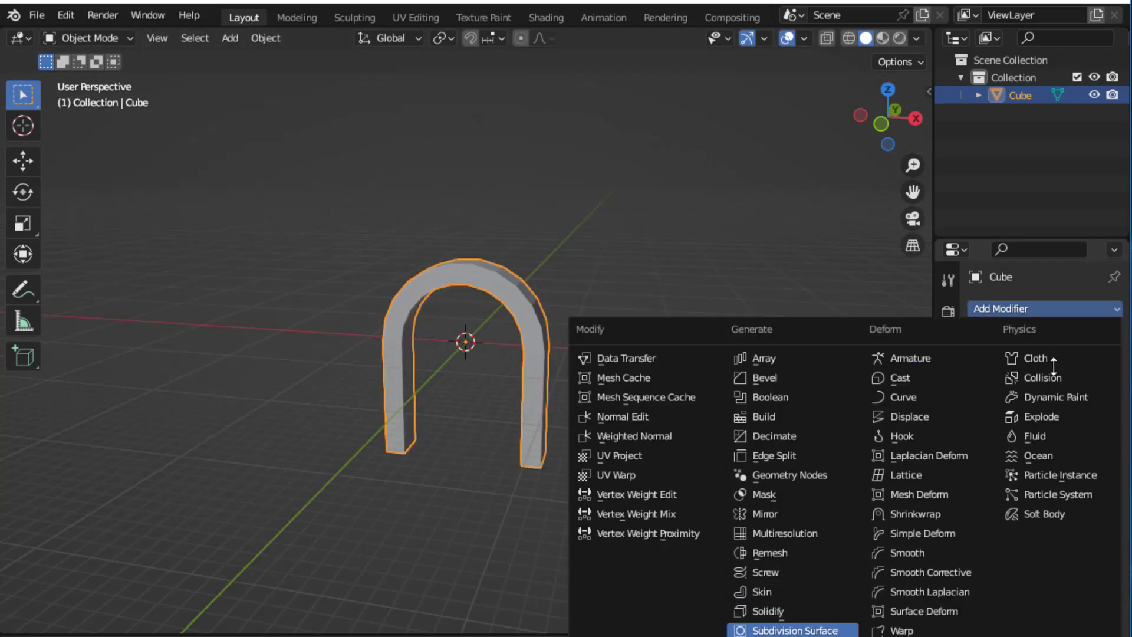
{"action": "left_click", "coordinate": [794, 625]}
{"action": "left_click", "coordinate": [1044, 308]}
{"action": "left_click", "coordinate": [794, 624]}
{"action": "scroll", "coordinate": [1063, 387], "scroll_direction": "up", "scroll_amount": 3, "text": "ctrl"}
{"action": "left_click", "coordinate": [1080, 364]}
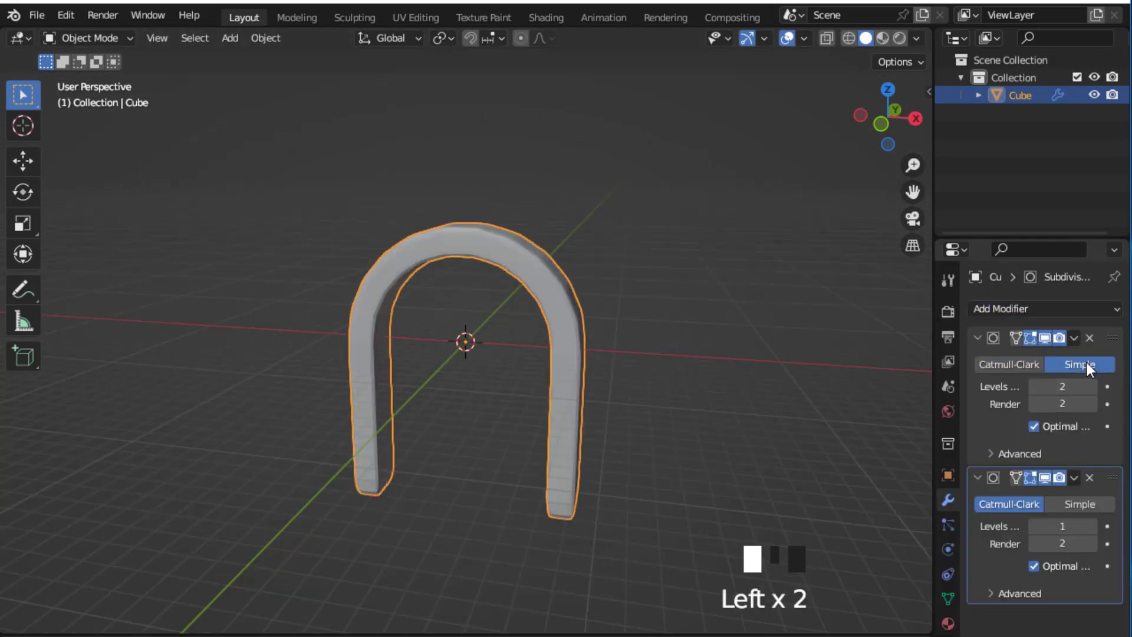
Step: Shade the horseshoe smooth, adjust its height and shrink it to 0.2 scale
{"action": "middle_click_drag", "start_coordinate": [738, 409], "coordinate": [579, 335]}
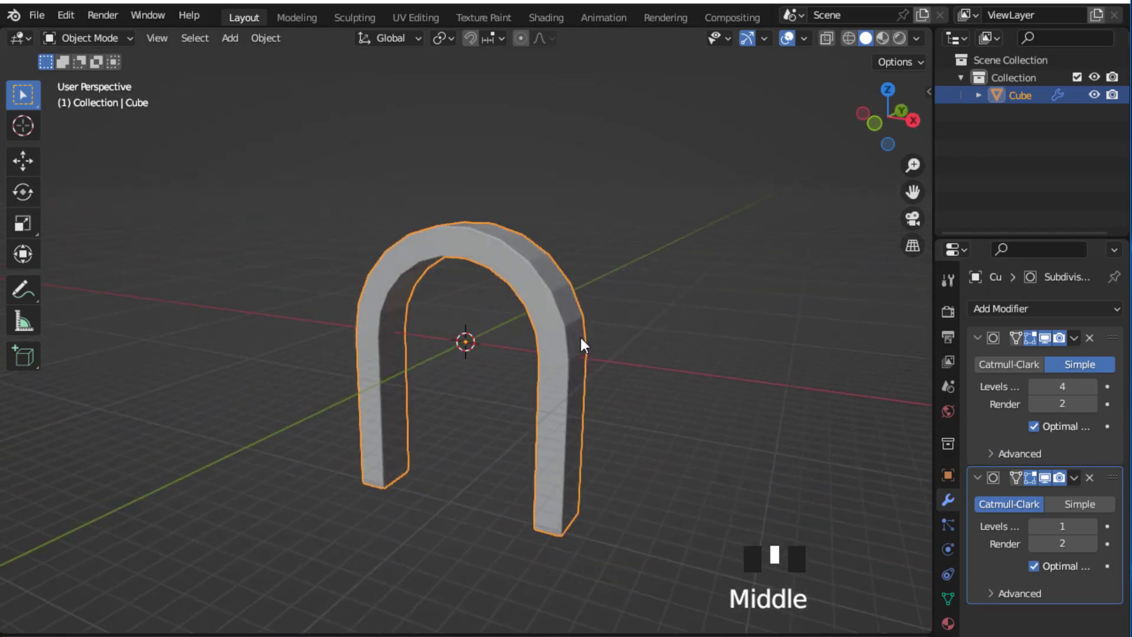
{"action": "right_click", "coordinate": [560, 325]}
{"action": "left_click", "coordinate": [560, 325]}
{"action": "scroll", "coordinate": [603, 286], "scroll_direction": "up", "scroll_amount": 1}
{"action": "key", "text": "g"}
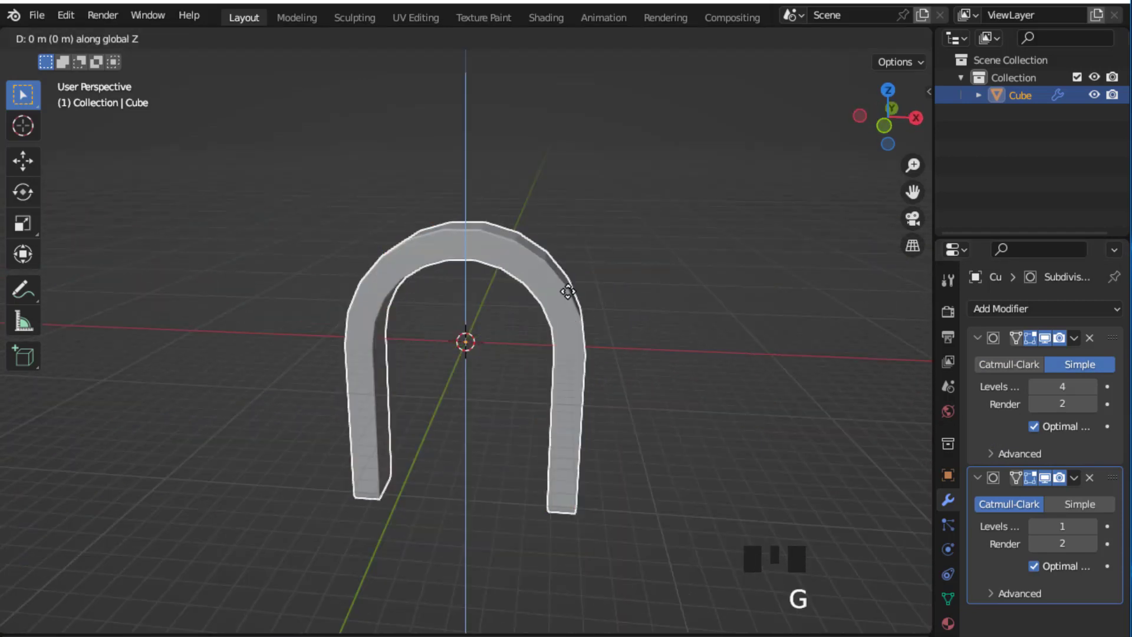
{"action": "key", "text": "z"}
{"action": "left_click", "coordinate": [565, 140]}
{"action": "scroll", "coordinate": [583, 207], "scroll_direction": "down", "scroll_amount": 3}
{"action": "scroll", "coordinate": [585, 206], "scroll_direction": "up", "scroll_amount": 1}
{"action": "type", "text": "s"}
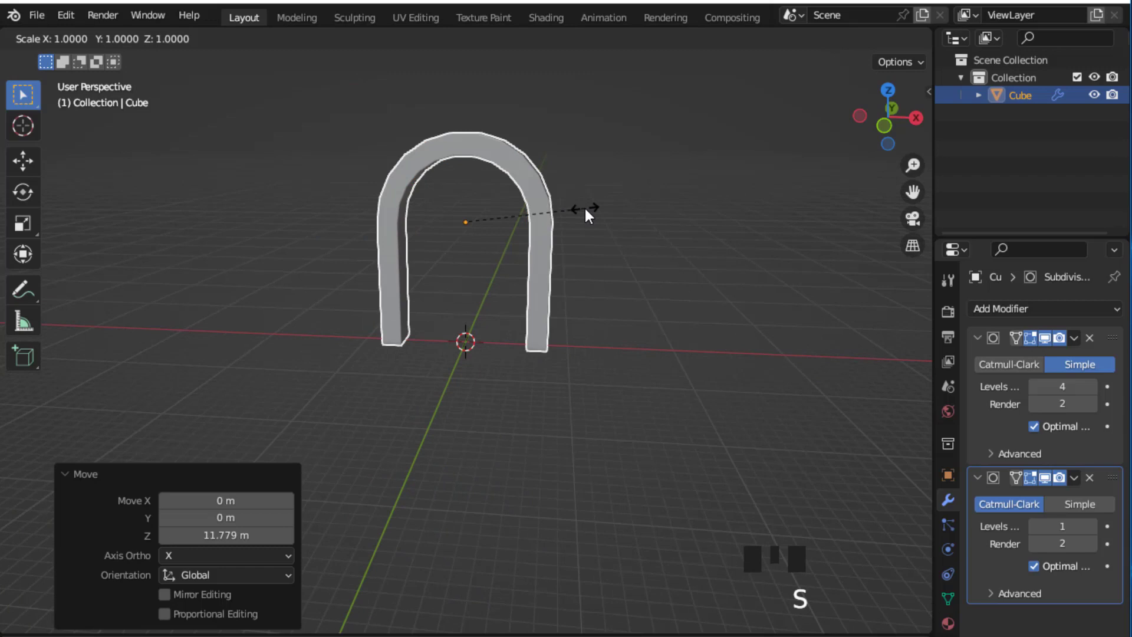
{"action": "type", "text": ".2"}
{"action": "key", "text": "Return"}
Step: Snap the horseshoe to the world origin via the Shift+S snap menu
{"action": "left_click", "coordinate": [614, 232]}
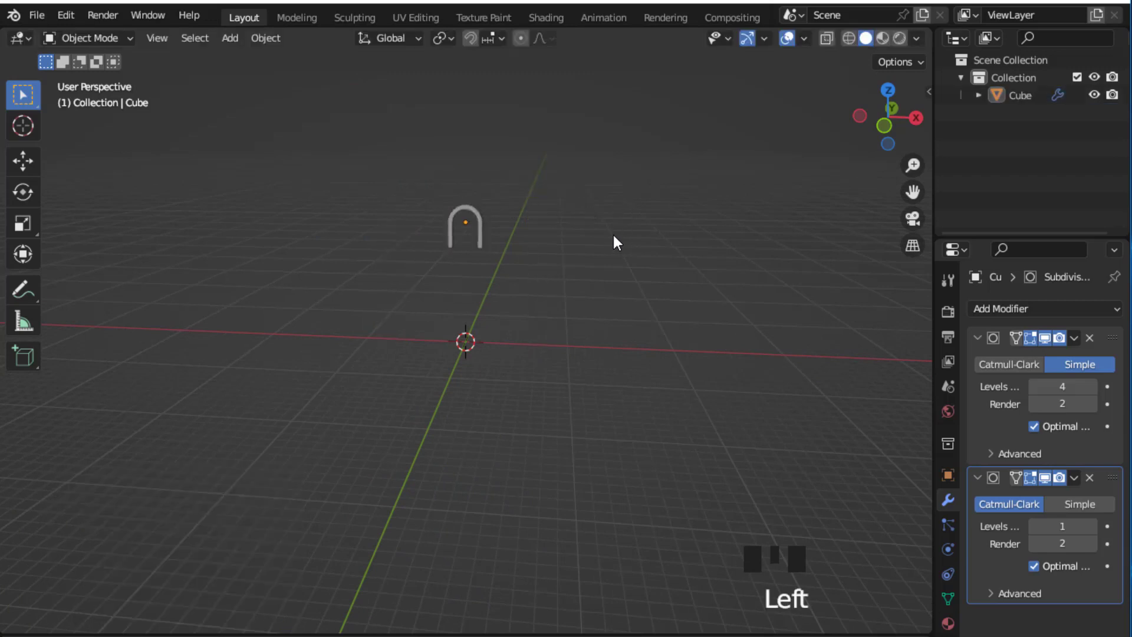
{"action": "key", "text": "shift+s"}
{"action": "left_click", "coordinate": [636, 347]}
{"action": "key", "text": "shift+s"}
{"action": "key", "text": "Escape"}
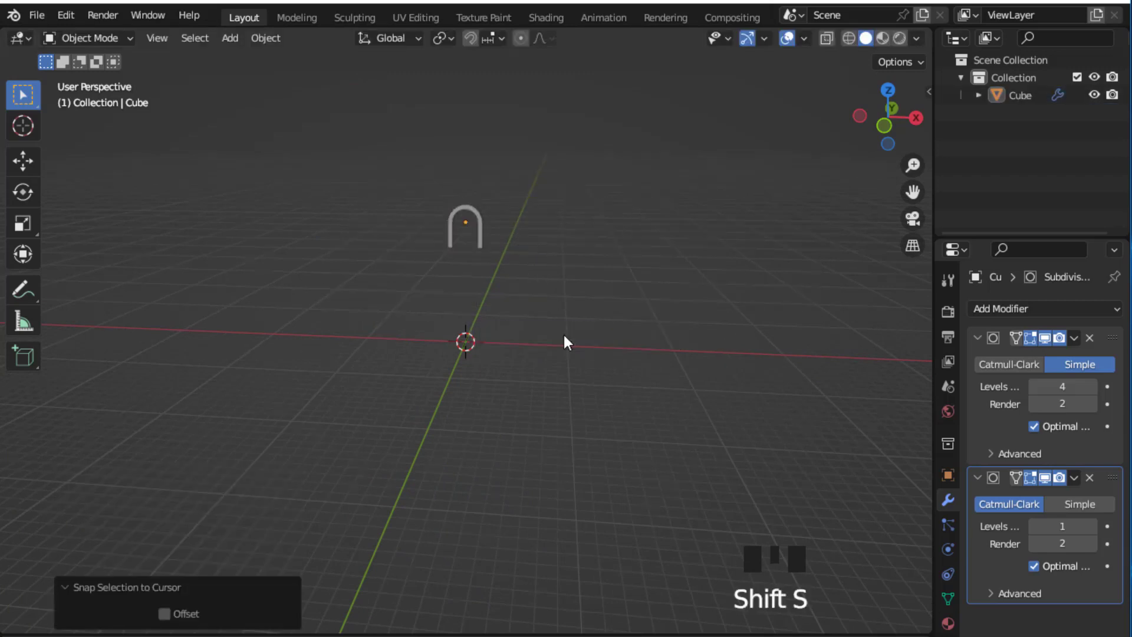
{"action": "left_click", "coordinate": [469, 226]}
{"action": "key", "text": "shift+s"}
{"action": "left_click", "coordinate": [564, 163]}
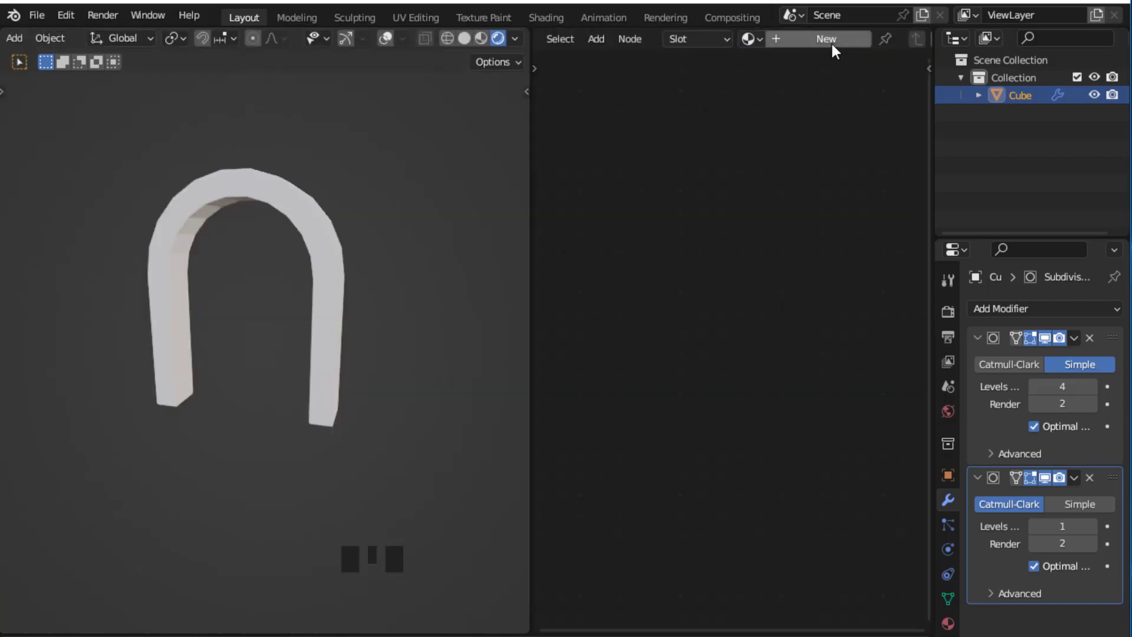
Step: Create a new material, apply the horseshoe's scale, and enable Node Wrangler in Preferences
{"action": "left_click", "coordinate": [826, 39]}
{"action": "scroll", "coordinate": [753, 235], "scroll_direction": "up", "scroll_amount": 8}
{"action": "scroll", "coordinate": [786, 184], "scroll_direction": "up", "scroll_amount": 3}
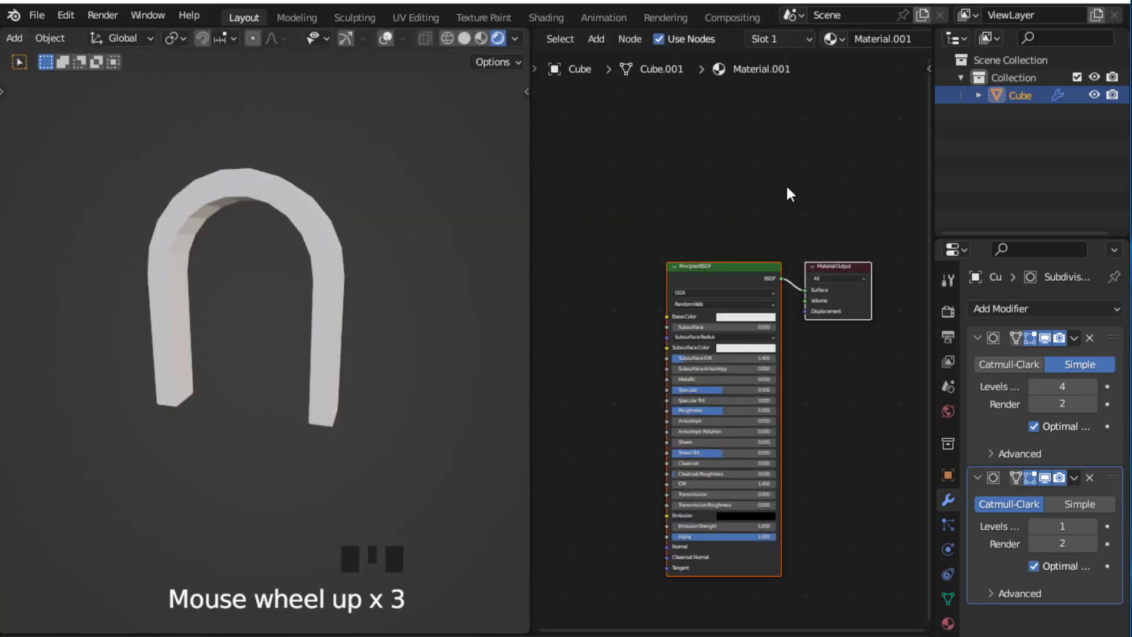
{"action": "key", "text": "ctrl+a"}
{"action": "left_click", "coordinate": [181, 341]}
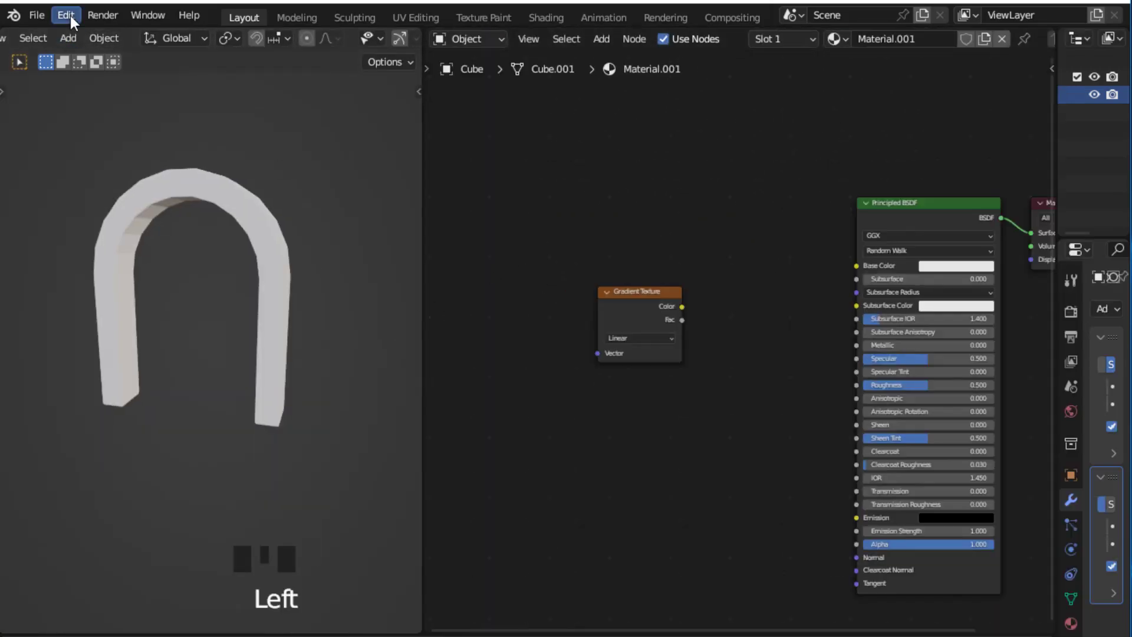
{"action": "left_click", "coordinate": [66, 16]}
{"action": "left_click", "coordinate": [104, 271]}
{"action": "left_click", "coordinate": [36, 202]}
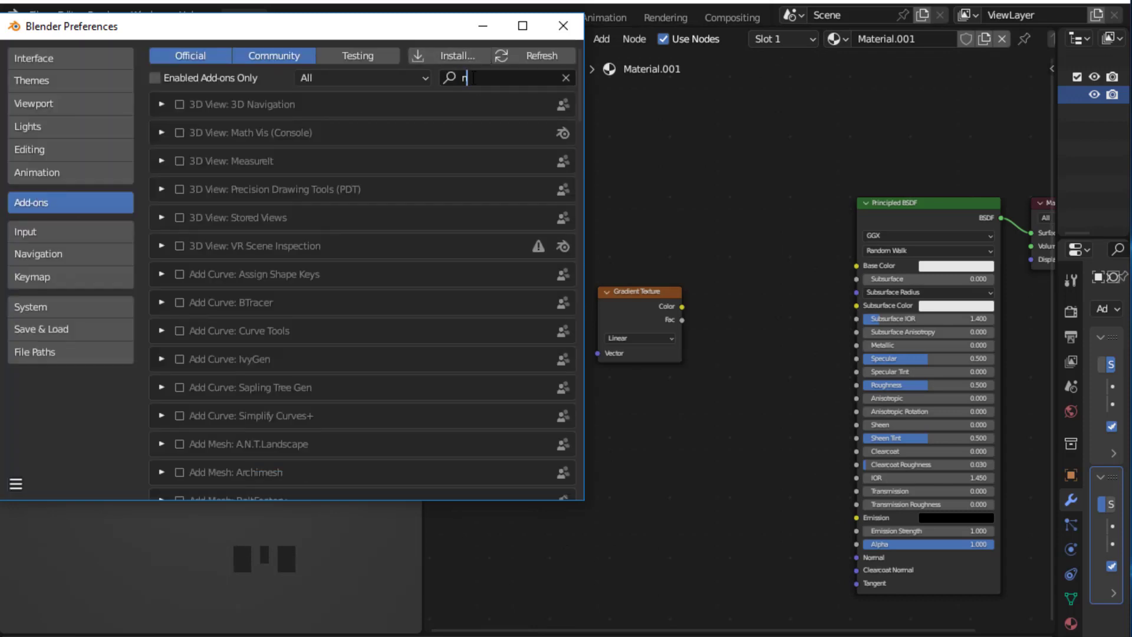
{"action": "type", "text": "o"}
{"action": "left_click", "coordinate": [564, 25]}
Step: Preview a Gradient Texture with object-coordinate mapping rotated 90° on Y and shifted along X
{"action": "left_click", "coordinate": [634, 250], "text": "ctrl+shift"}
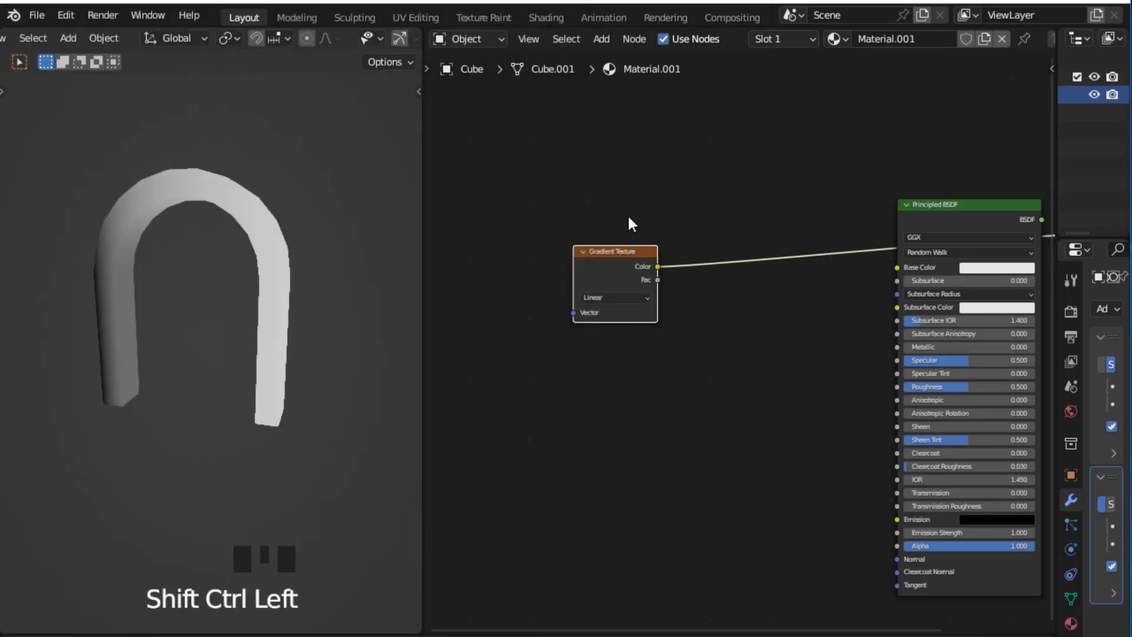
{"action": "key", "text": "ctrl+t"}
{"action": "middle_click_drag", "start_coordinate": [570, 232], "coordinate": [652, 201]}
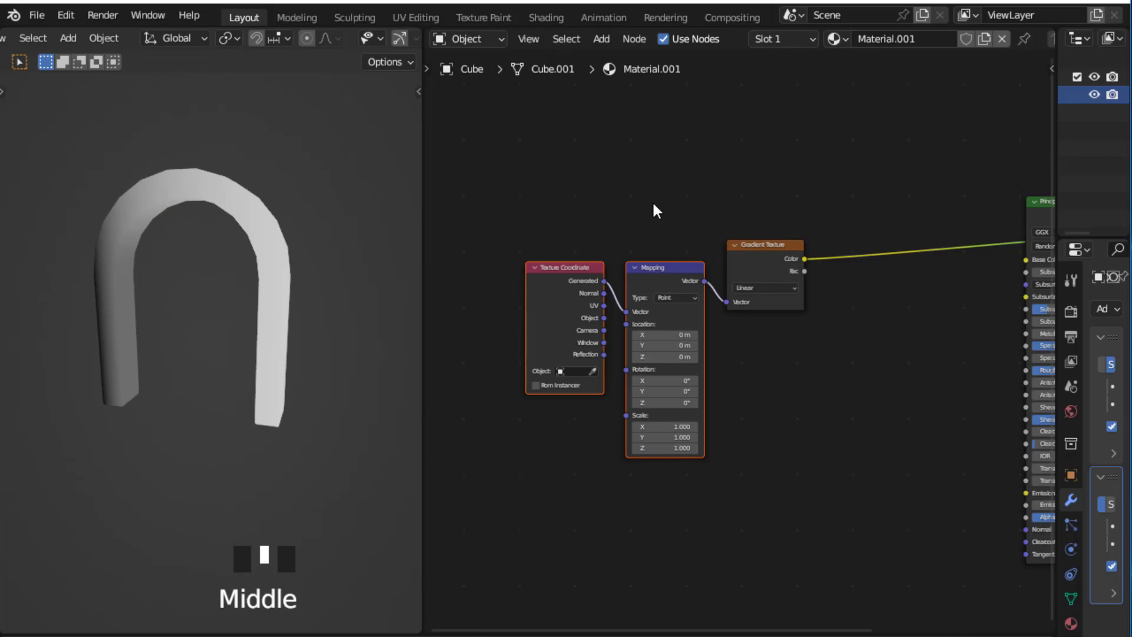
{"action": "scroll", "coordinate": [544, 307], "scroll_direction": "up", "scroll_amount": 5}
{"action": "scroll", "coordinate": [651, 204], "scroll_direction": "up", "scroll_amount": 2}
{"action": "double_click", "coordinate": [661, 431]}
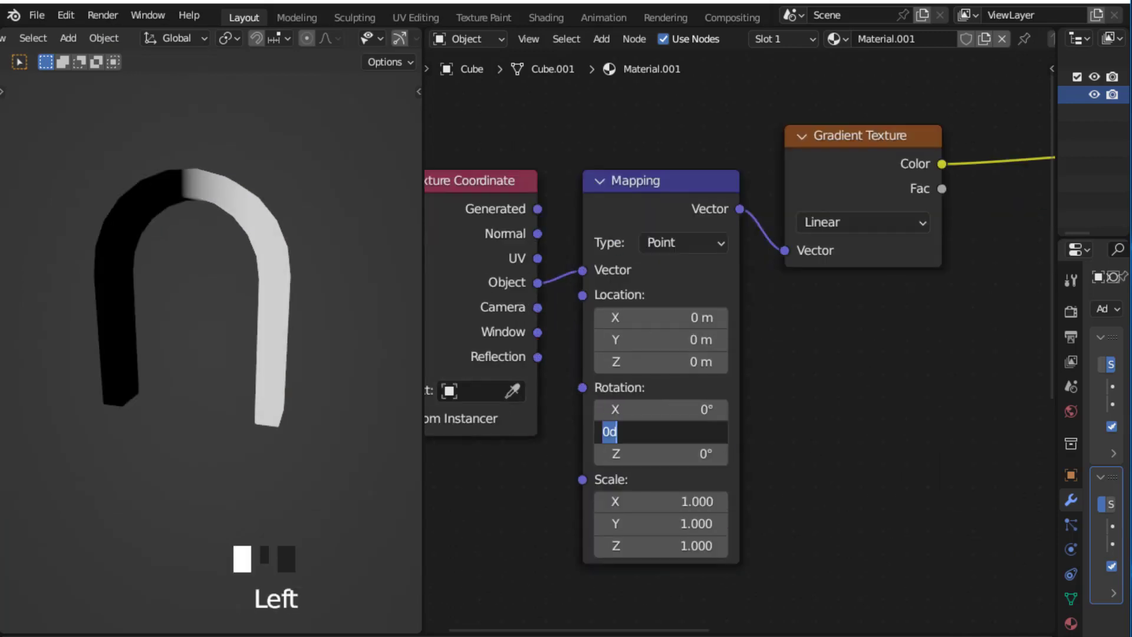
{"action": "key", "text": "Return"}
{"action": "scroll", "coordinate": [871, 408], "scroll_direction": "down", "scroll_amount": 9}
{"action": "scroll", "coordinate": [863, 407], "scroll_direction": "up", "scroll_amount": 9}
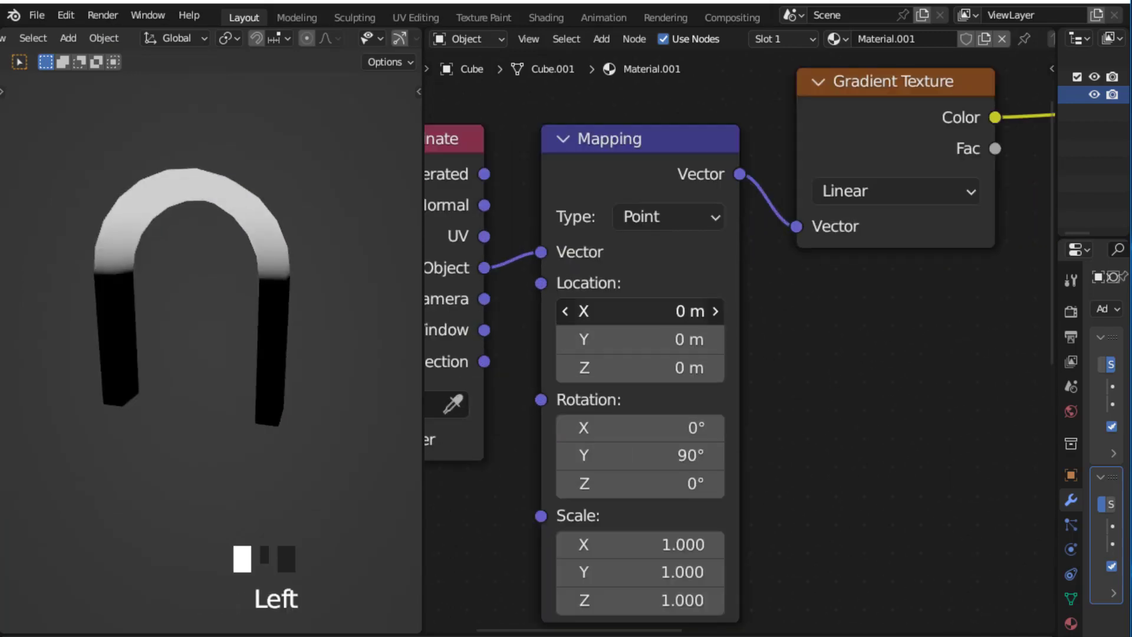
{"action": "left_click_drag", "start_coordinate": [619, 311], "coordinate": [699, 311]}
{"action": "scroll", "coordinate": [870, 333], "scroll_direction": "down", "scroll_amount": 5}
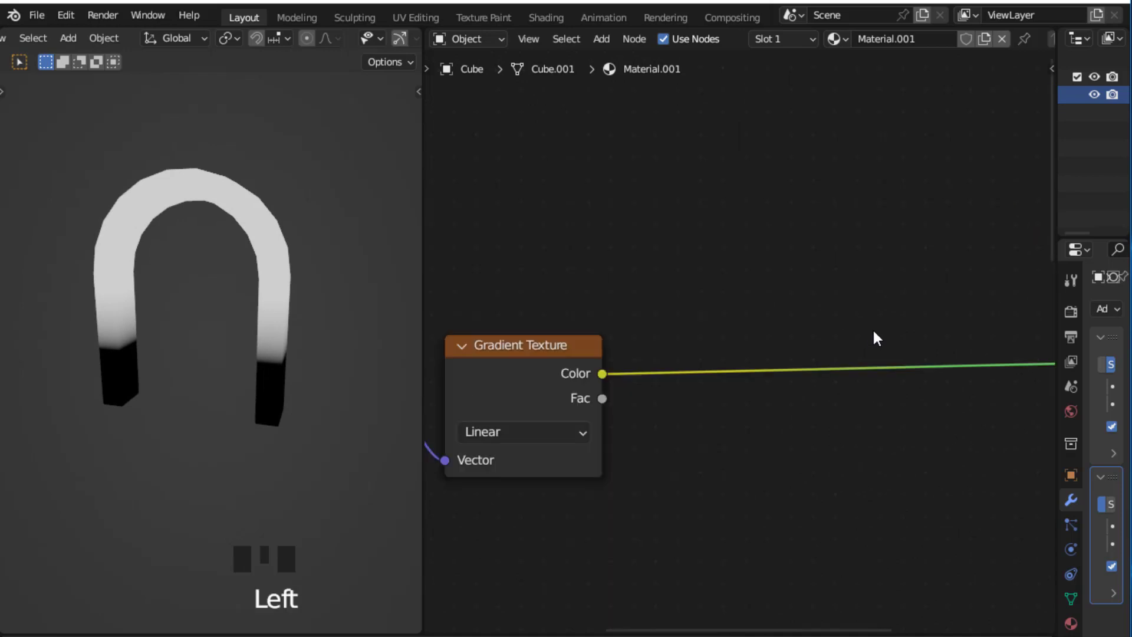
Step: Insert a ColorRamp node onto the gradient link, undoing a stray stop move
{"action": "key", "text": "shift+a"}
{"action": "left_click", "coordinate": [873, 332]}
{"action": "type", "text": "color"}
{"action": "key", "text": "Return"}
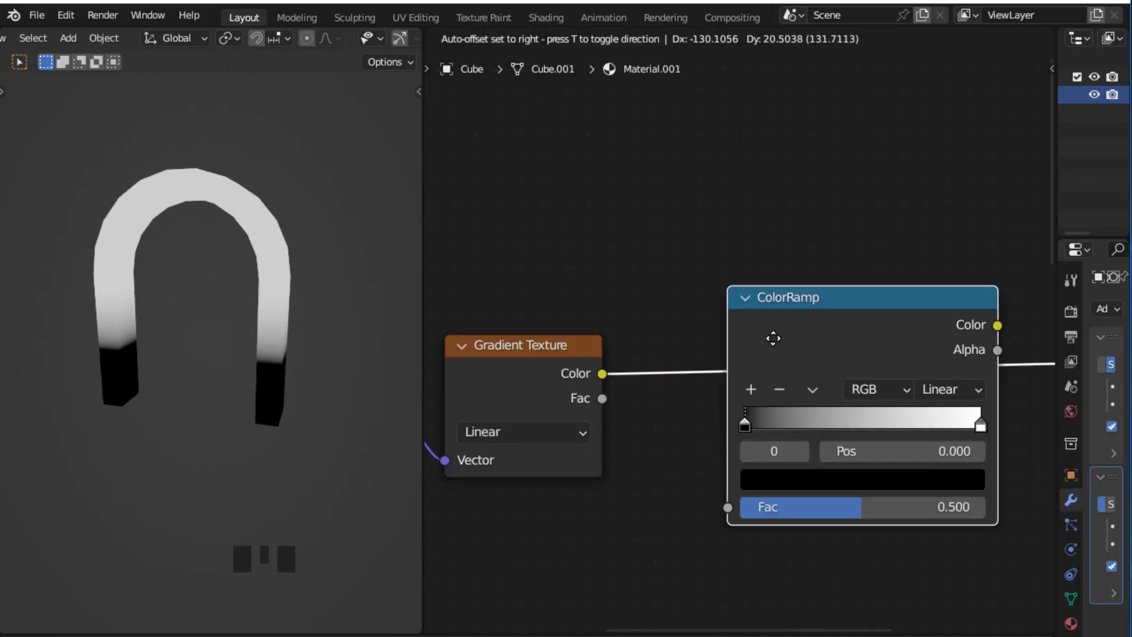
{"action": "left_click", "coordinate": [791, 260]}
{"action": "left_click_drag", "start_coordinate": [949, 421], "coordinate": [779, 423]}
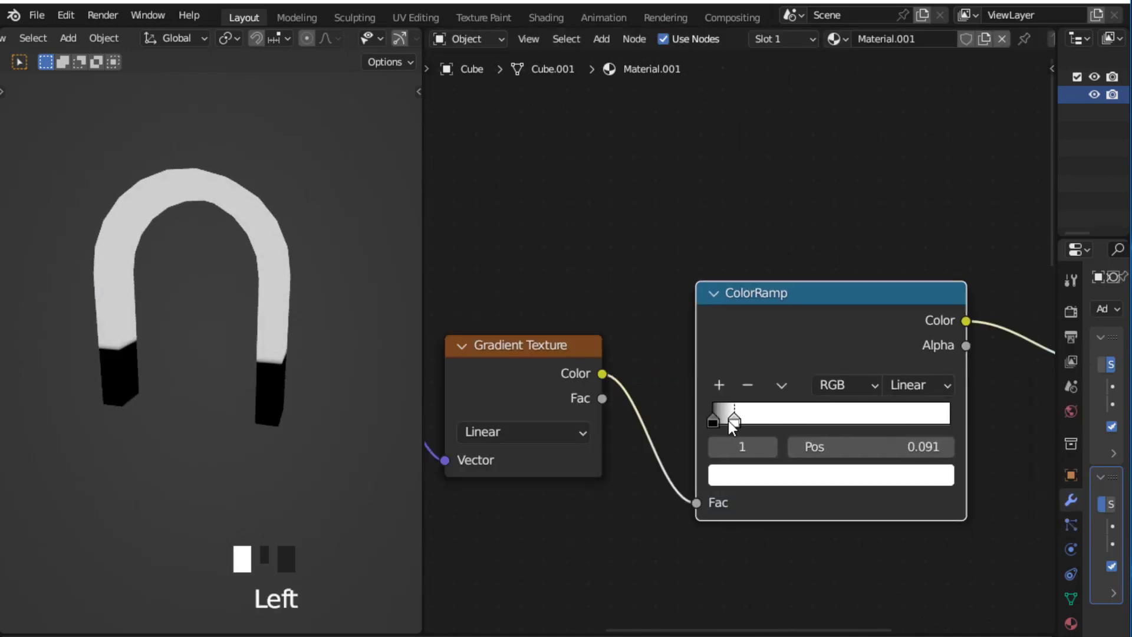
{"action": "key", "text": "ctrl+z"}
{"action": "key", "text": "ctrl+z"}
Step: Set the ramp stops to red body and light grey tips and connect it to Base Color
{"action": "left_click", "coordinate": [755, 352]}
{"action": "left_click_drag", "start_coordinate": [721, 190], "coordinate": [717, 251]}
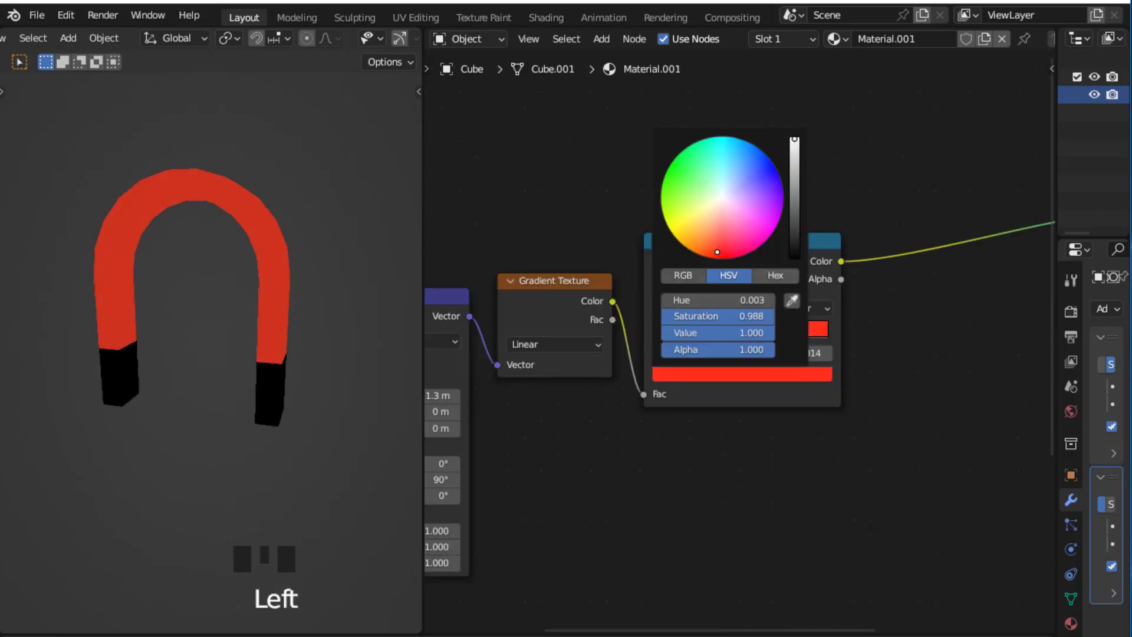
{"action": "scroll", "coordinate": [924, 305], "scroll_direction": "down", "scroll_amount": 14}
{"action": "left_click", "coordinate": [808, 351]}
{"action": "left_click_drag", "start_coordinate": [850, 265], "coordinate": [849, 213]}
{"action": "left_click", "coordinate": [769, 239]}
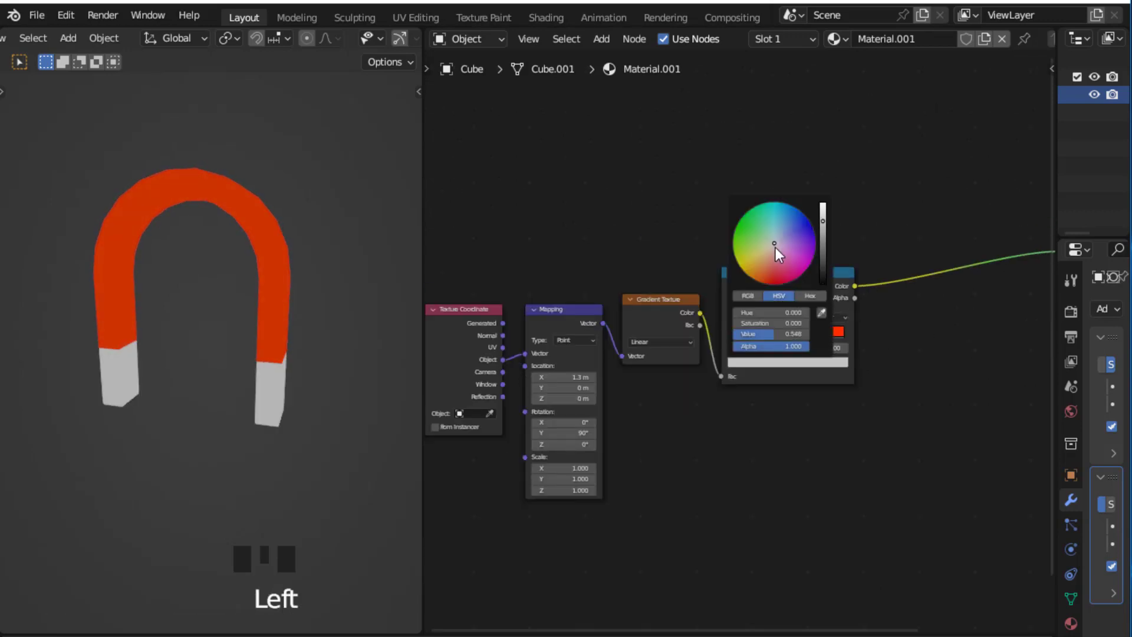
{"action": "scroll", "coordinate": [1000, 292], "scroll_direction": "up", "scroll_amount": 3}
{"action": "scroll", "coordinate": [858, 380], "scroll_direction": "down", "scroll_amount": 4}
{"action": "left_click_drag", "start_coordinate": [744, 259], "coordinate": [851, 395]}
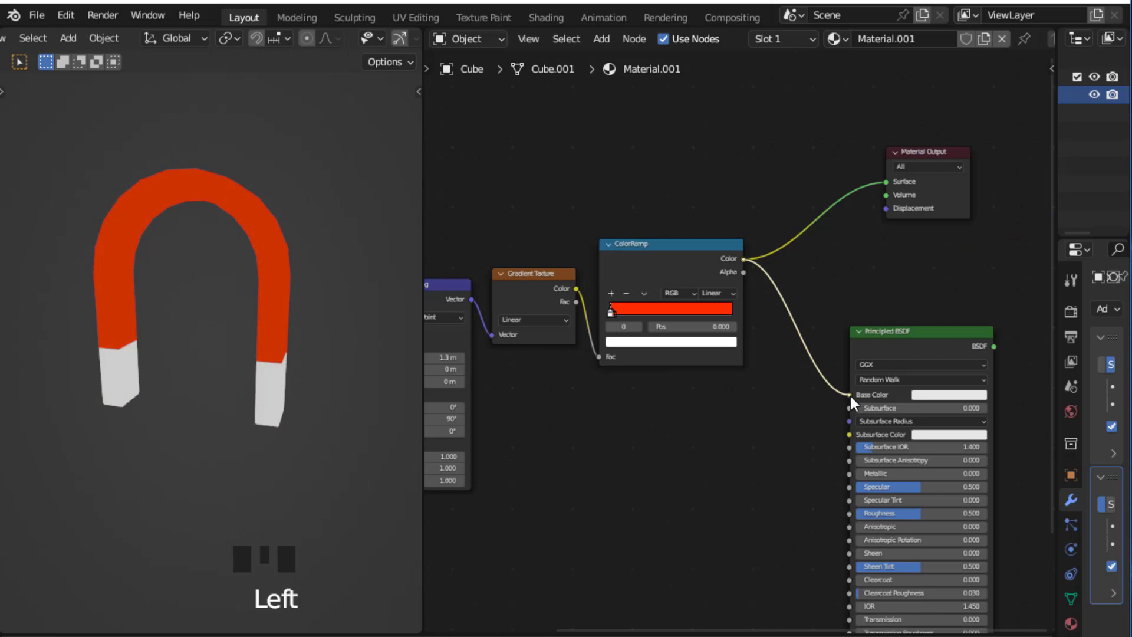
Step: Chain the Ambient Occlusion node through the dark color ramp into the Multiply node
{"action": "middle_click_drag", "start_coordinate": [221, 310], "coordinate": [177, 301]}
{"action": "middle_click_drag", "start_coordinate": [797, 442], "coordinate": [620, 177]}
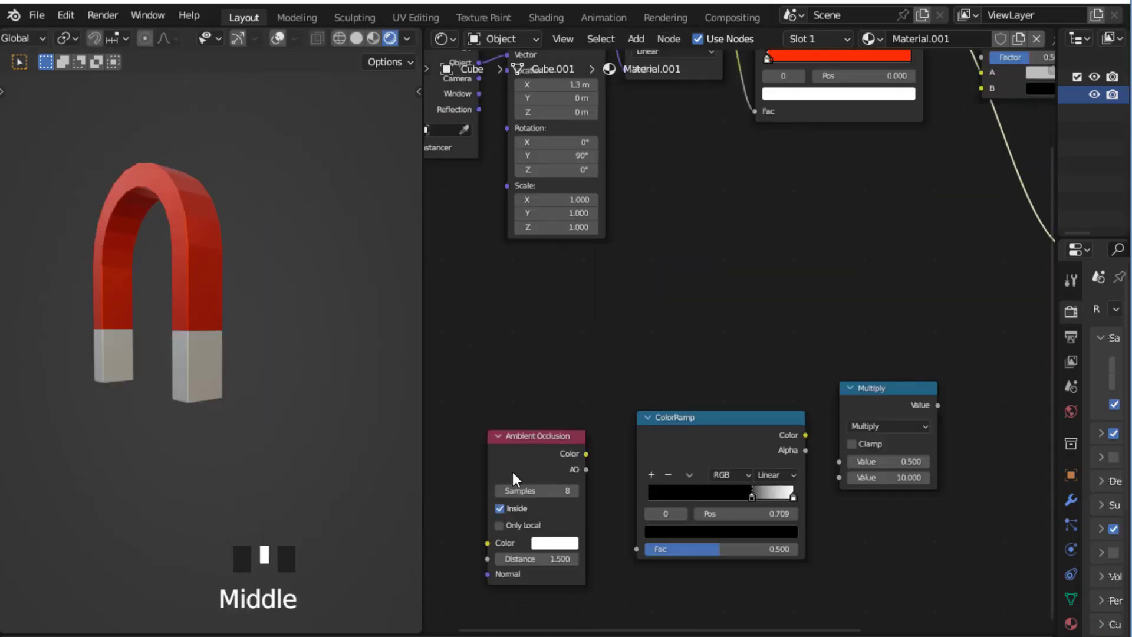
{"action": "left_click", "coordinate": [552, 440]}
{"action": "left_click", "coordinate": [697, 417]}
{"action": "left_click", "coordinate": [864, 396]}
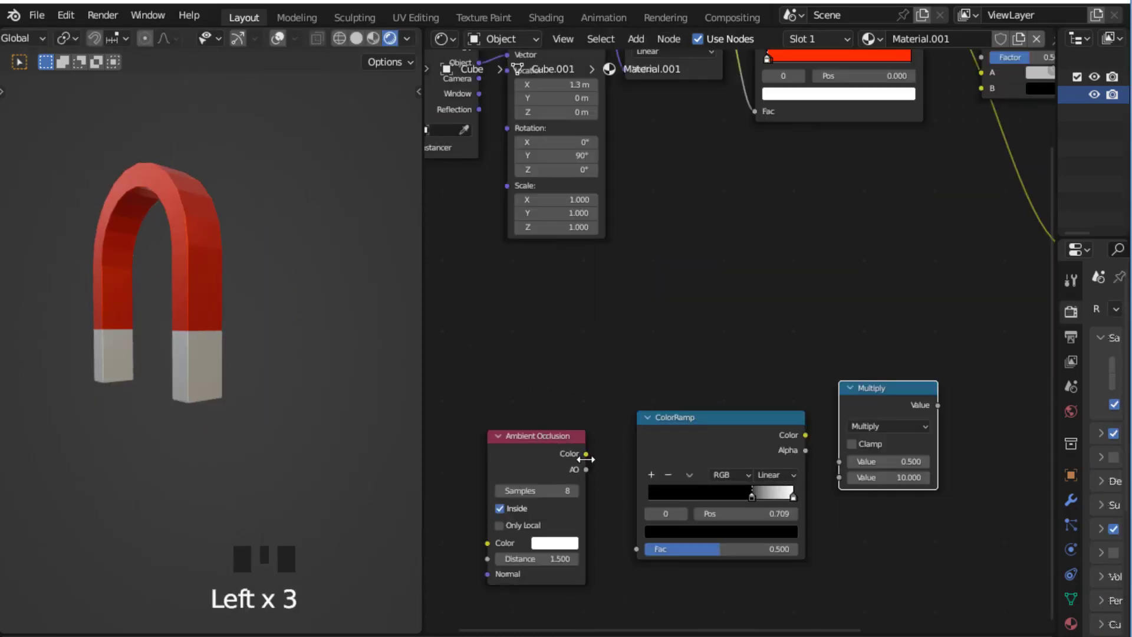
{"action": "left_click_drag", "start_coordinate": [586, 453], "coordinate": [639, 548]}
{"action": "left_click_drag", "start_coordinate": [805, 435], "coordinate": [827, 454]}
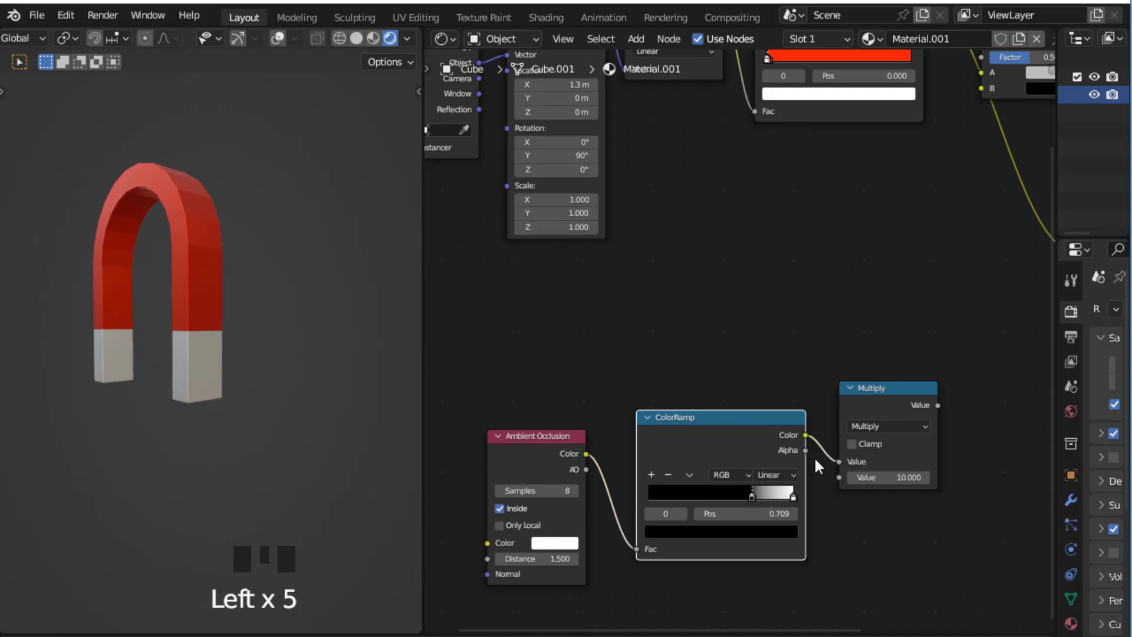
{"action": "scroll", "coordinate": [933, 401], "scroll_direction": "down", "scroll_amount": 5}
Step: Insert a Mix node before Base Color and drive its Factor with the Multiply occlusion mask
{"action": "middle_click_drag", "start_coordinate": [920, 371], "coordinate": [885, 310]}
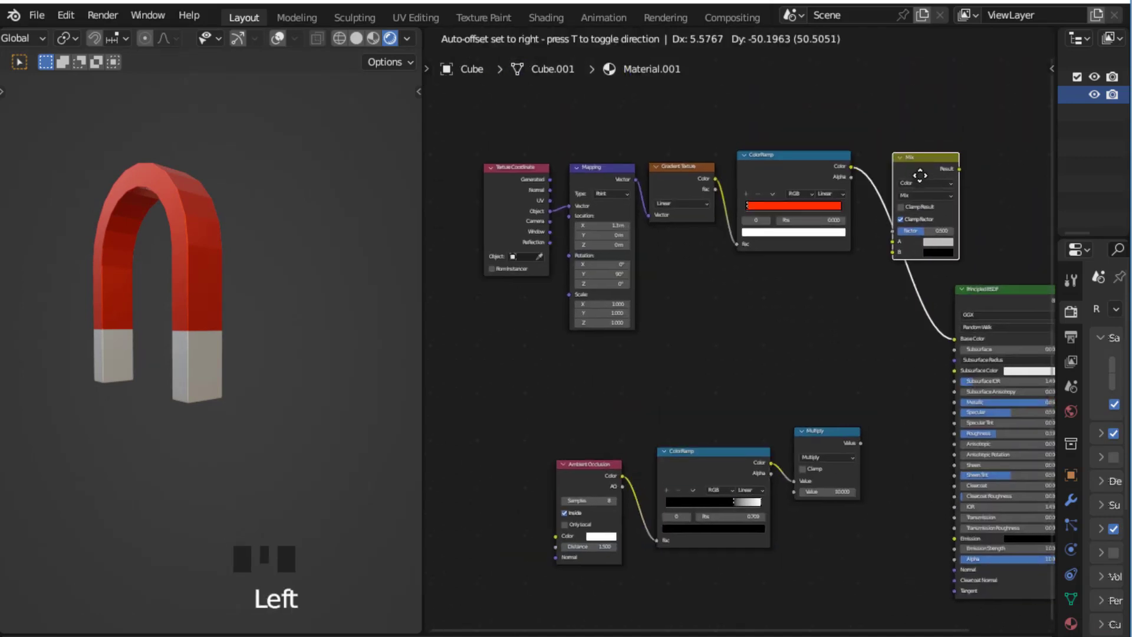
{"action": "mouse_move", "coordinate": [885, 178]}
{"action": "left_mouse_down"}
{"action": "mouse_move", "coordinate": [950, 162]}
{"action": "mouse_move", "coordinate": [935, 190]}
{"action": "left_mouse_up"}
{"action": "left_click", "coordinate": [889, 316]}
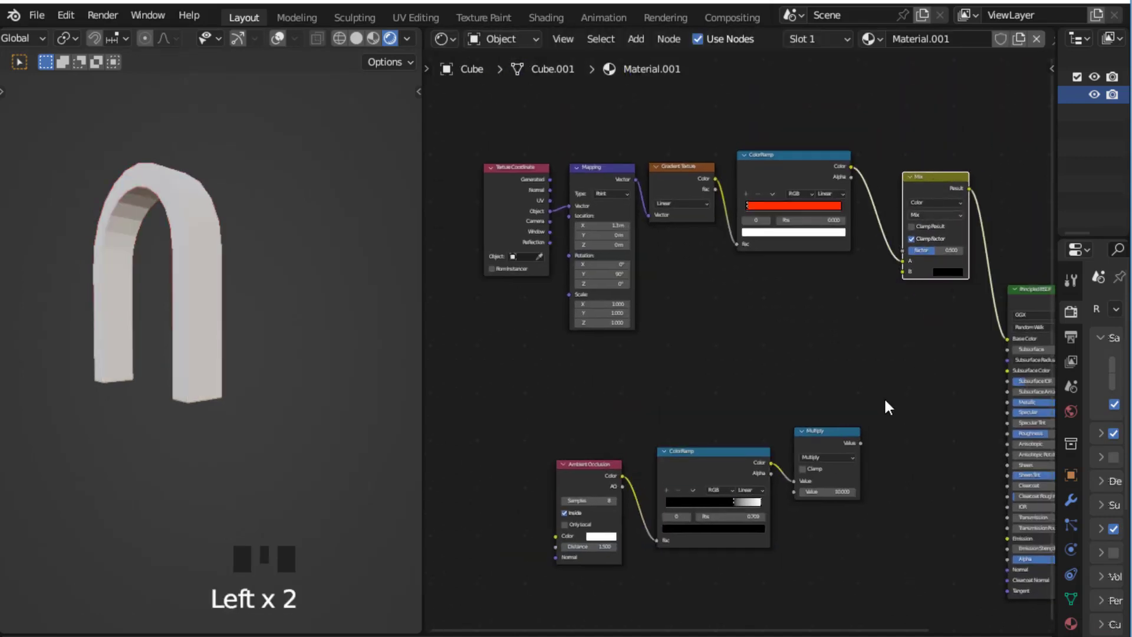
{"action": "scroll", "coordinate": [888, 398], "scroll_direction": "up", "scroll_amount": 2}
{"action": "left_click_drag", "start_coordinate": [896, 463], "coordinate": [935, 302]}
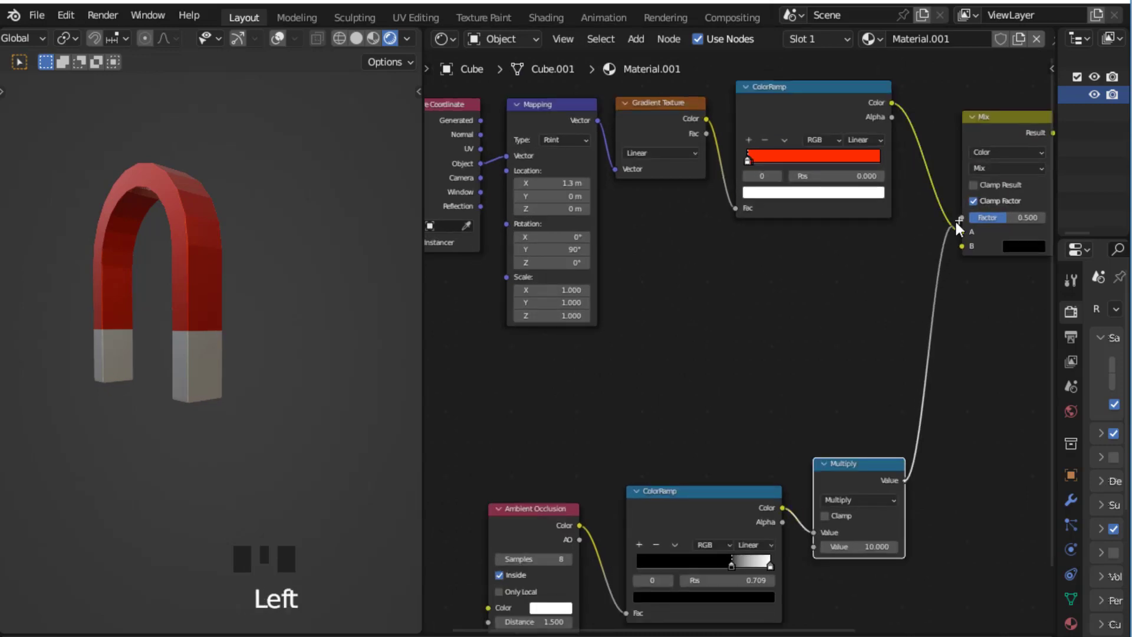
{"action": "left_click_drag", "start_coordinate": [955, 220], "coordinate": [962, 220]}
Step: Set the mix B color to black for worn edges and inspect the result on the magnet
{"action": "left_click", "coordinate": [994, 286]}
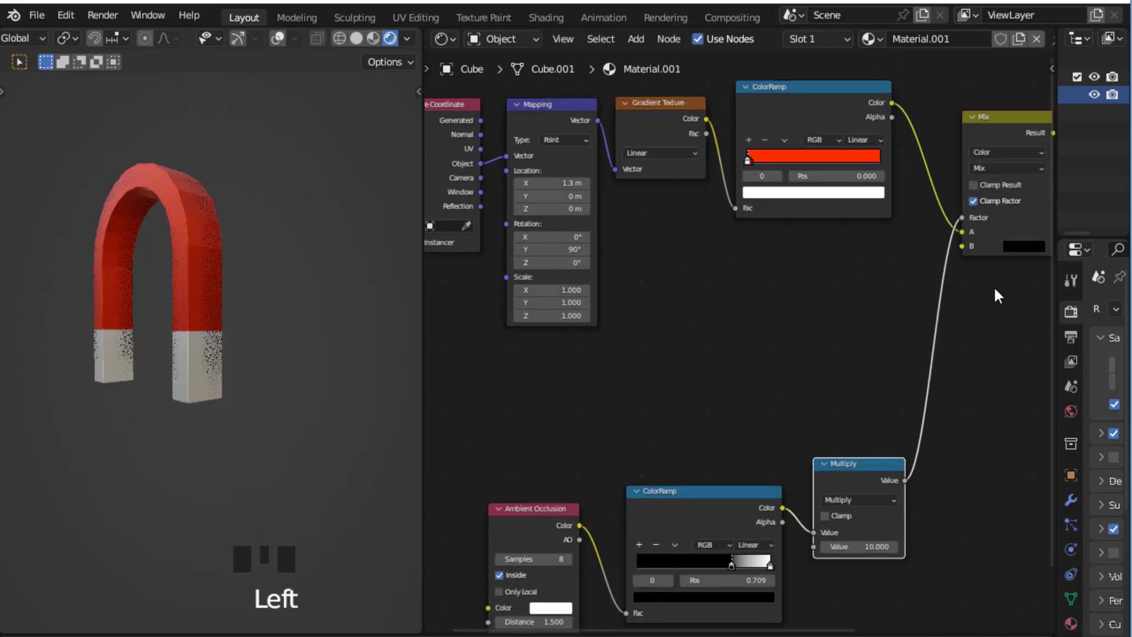
{"action": "scroll", "coordinate": [974, 321], "scroll_direction": "up", "scroll_amount": 4}
{"action": "left_click", "coordinate": [963, 325]}
{"action": "left_click", "coordinate": [975, 374]}
{"action": "key", "text": "Home"}
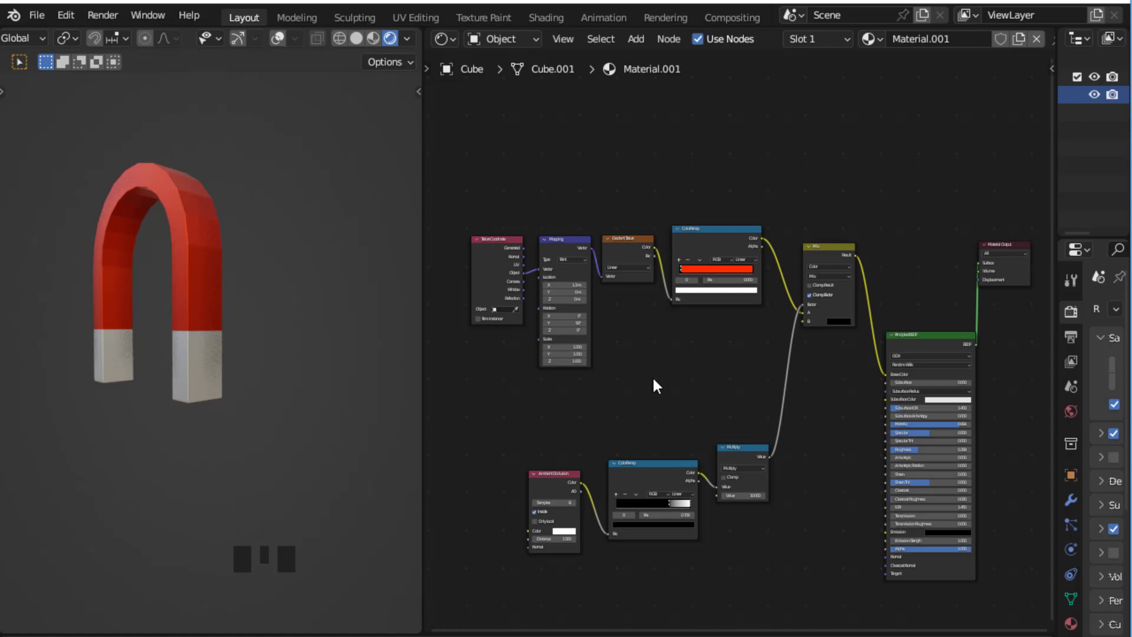
{"action": "mouse_move", "coordinate": [289, 320]}
{"action": "middle_mouse_down"}
{"action": "mouse_move", "coordinate": [132, 325]}
{"action": "mouse_move", "coordinate": [227, 351]}
{"action": "mouse_move", "coordinate": [223, 403]}
{"action": "mouse_move", "coordinate": [156, 400]}
{"action": "middle_mouse_up"}
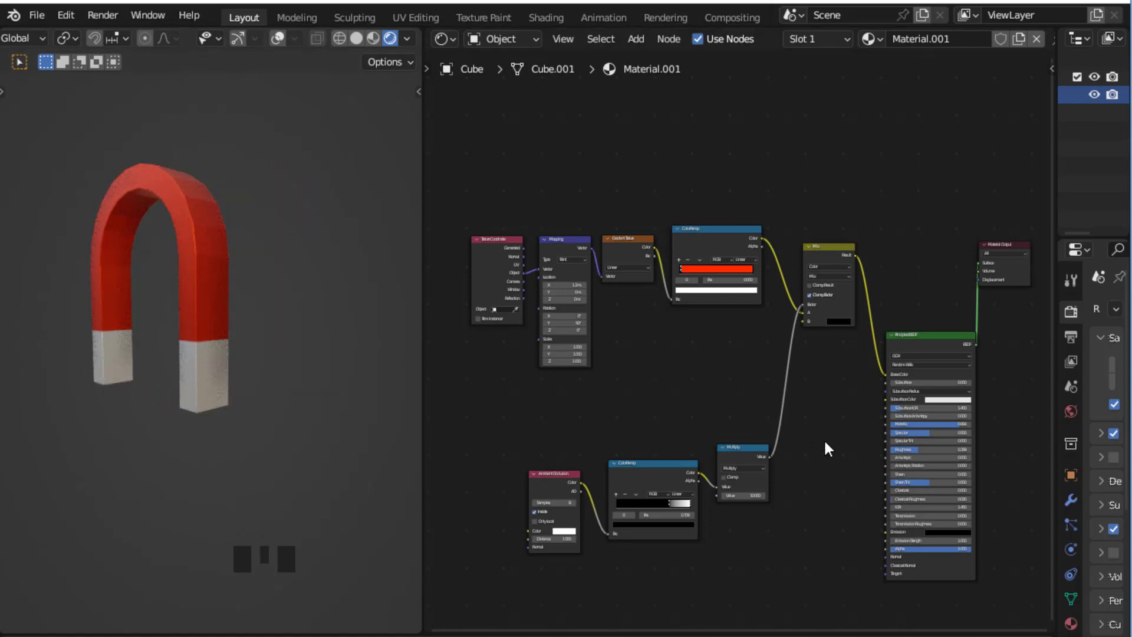